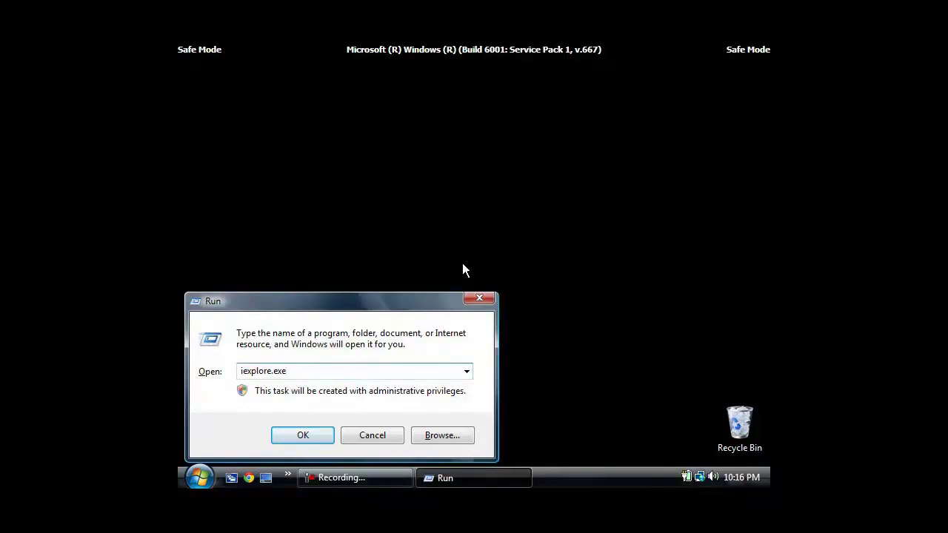
Step: Launch Internet Explorer, check in its LAN settings that the proxy server option is unchecked, and close the browser
left_click(307, 436)
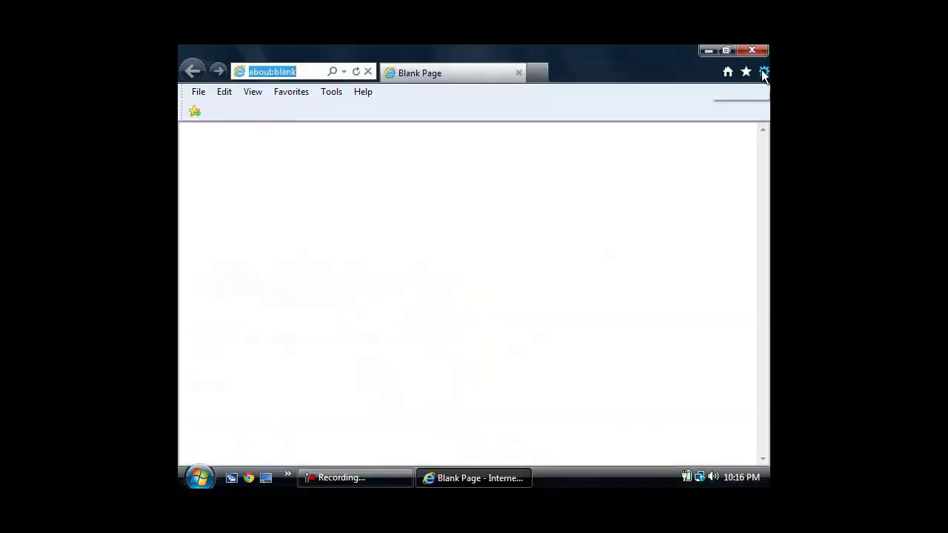
left_click(763, 72)
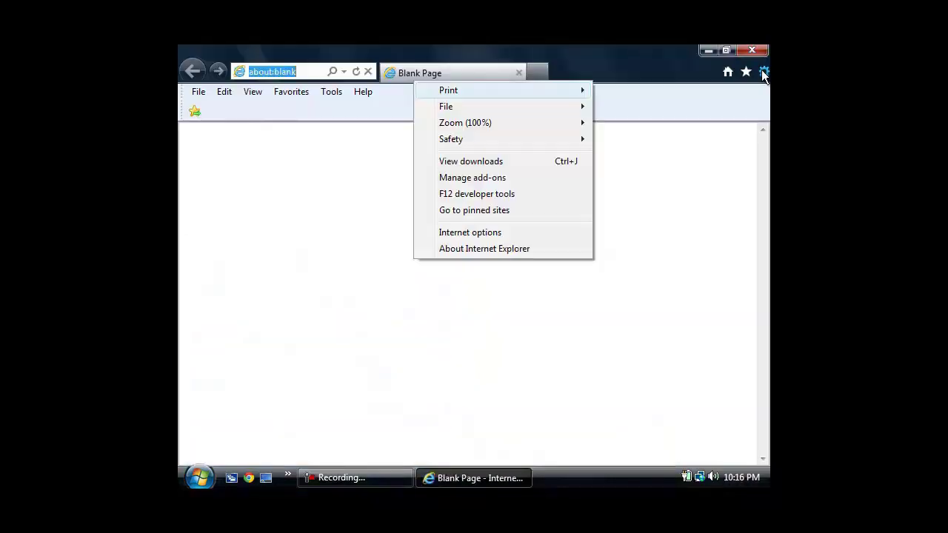
left_click(501, 230)
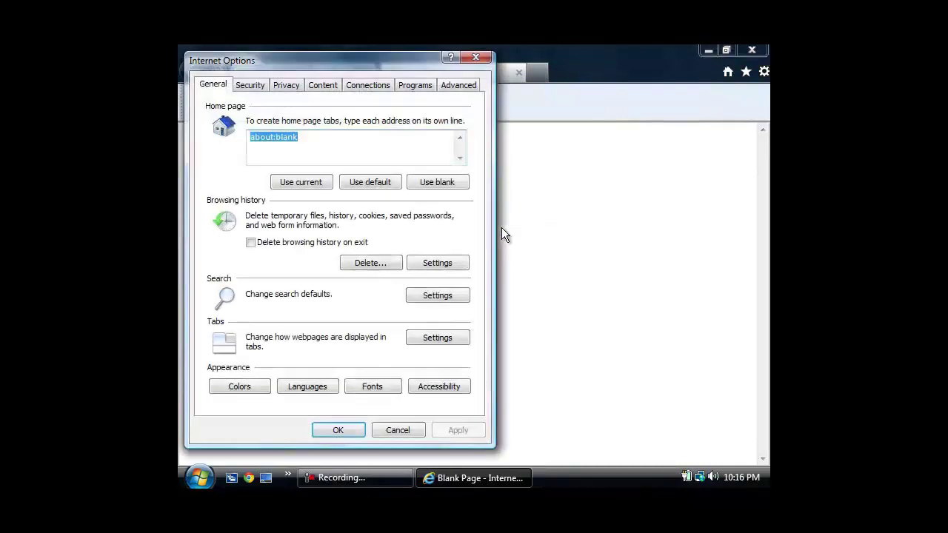
left_click(362, 87)
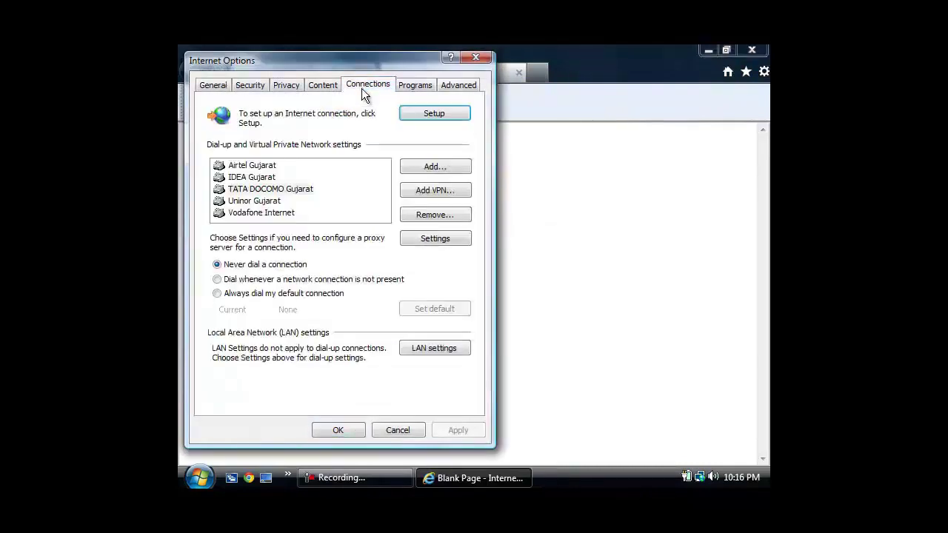
left_click(421, 345)
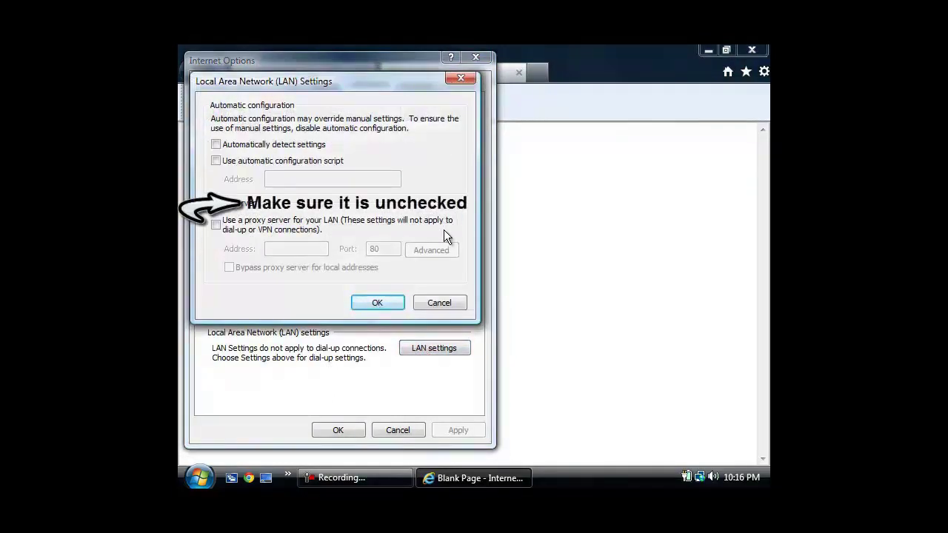
left_click(364, 300)
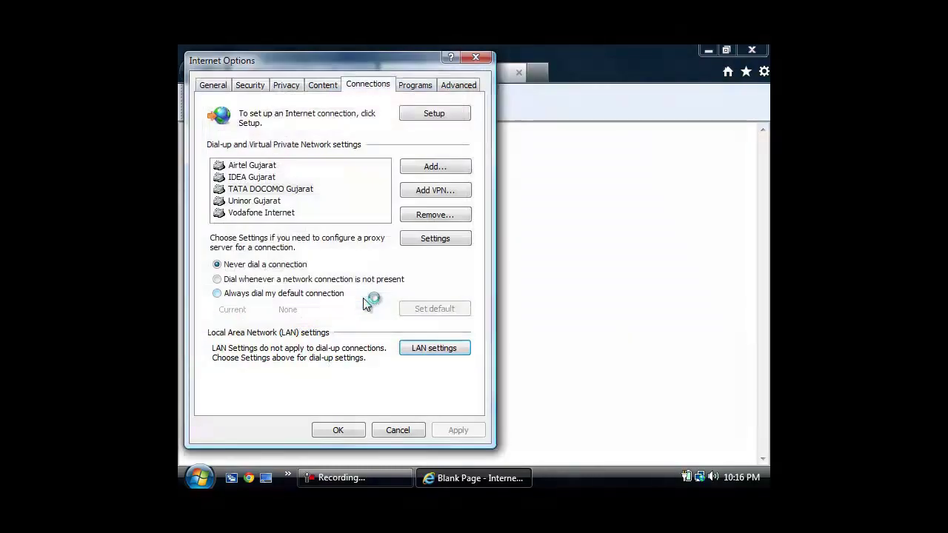
left_click(339, 430)
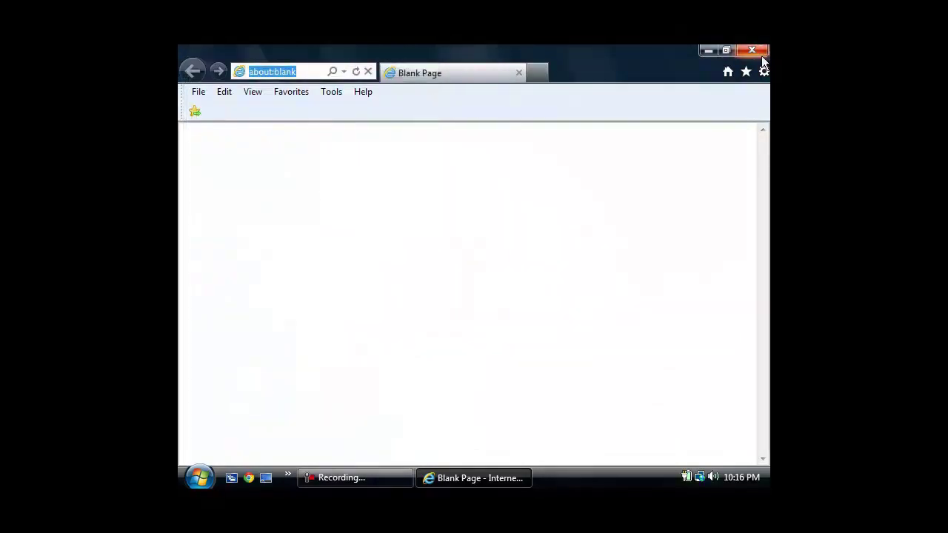
left_click(760, 52)
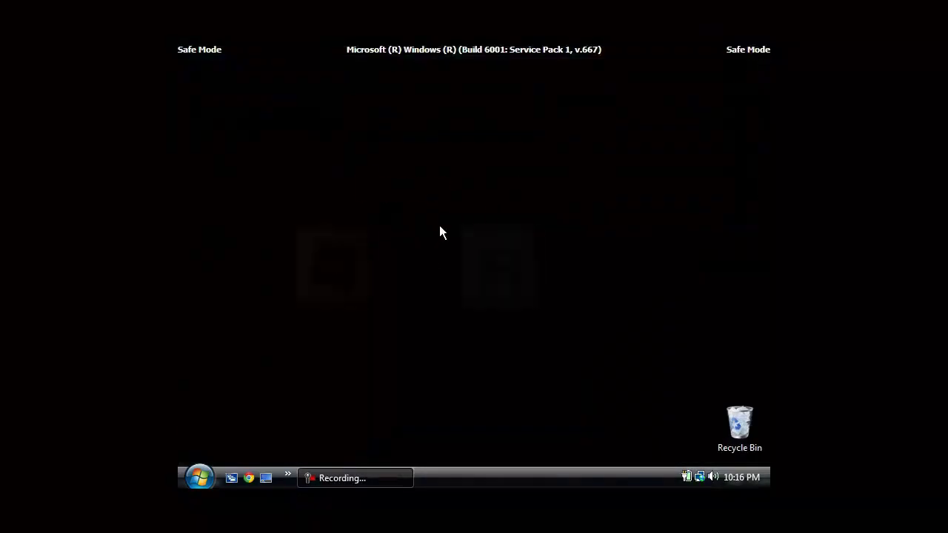
key("super+r")
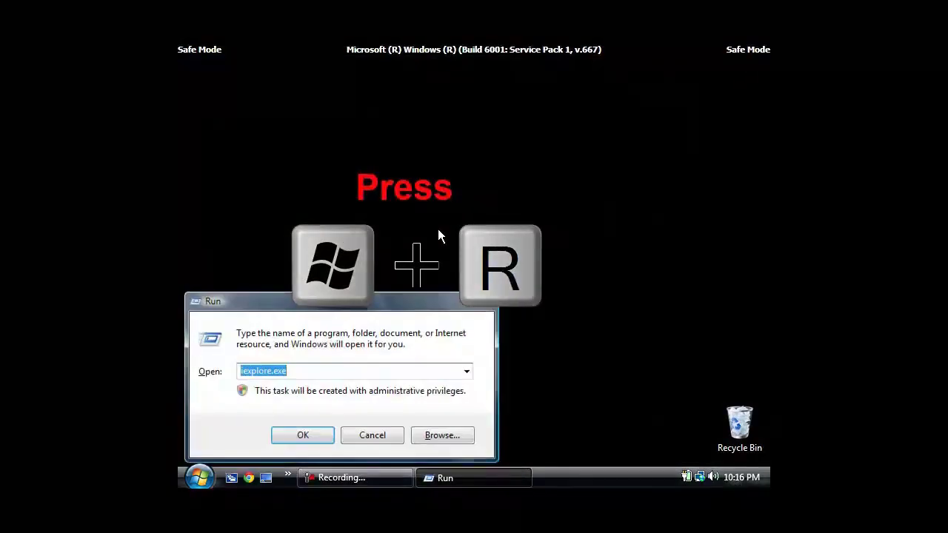
type("iexplore http://www")
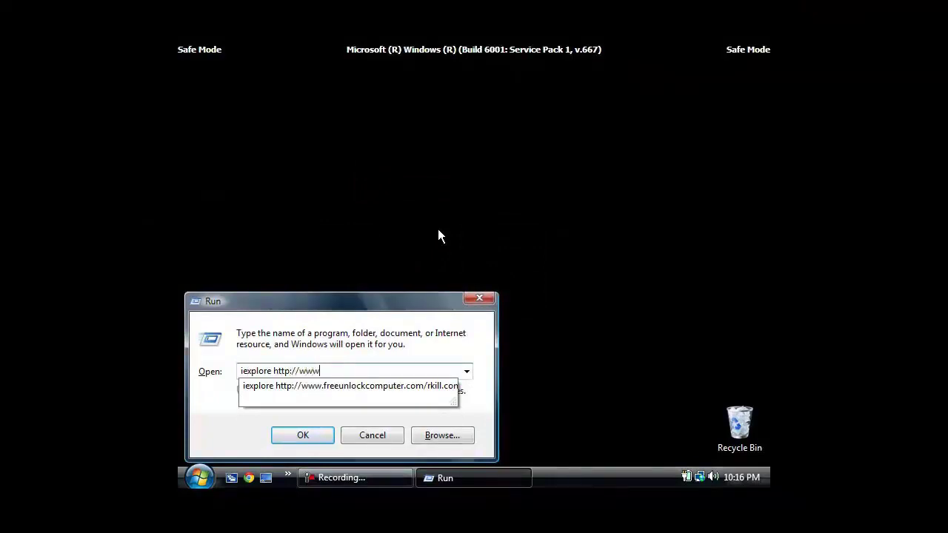
type(".freeunlockcomputer.com/rkill.co")
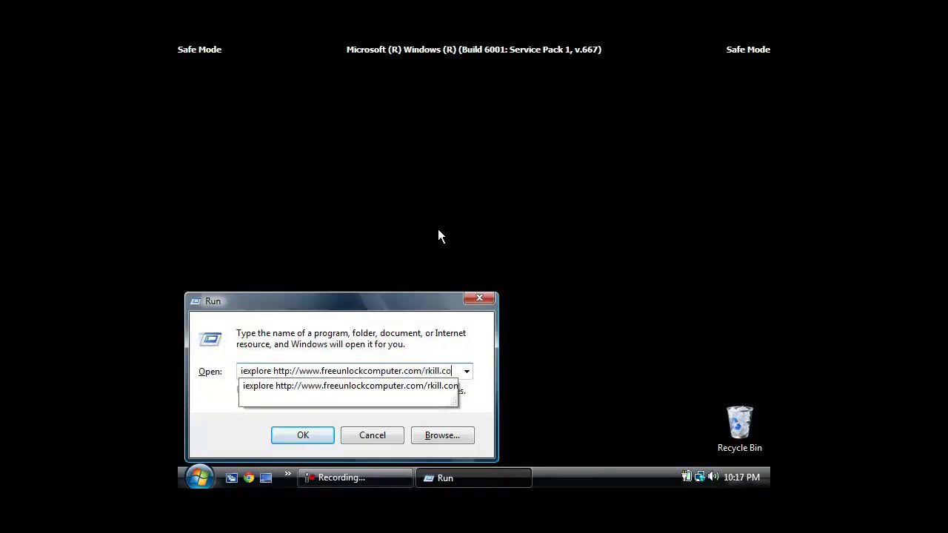
type("m")
left_click(294, 438)
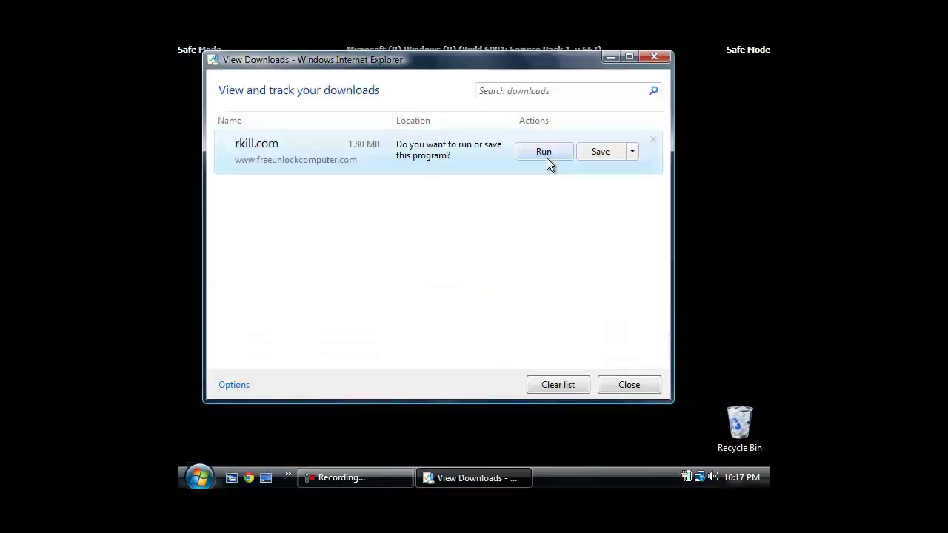
left_click(544, 152)
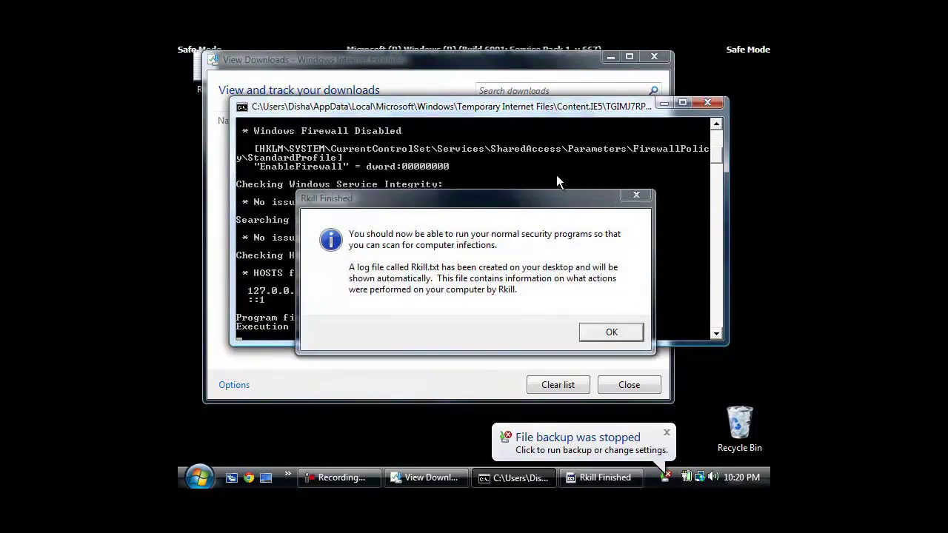
Step: Dismiss the Rkill completion message and the downloads list, then read through the Rkill log and close it
left_click(603, 329)
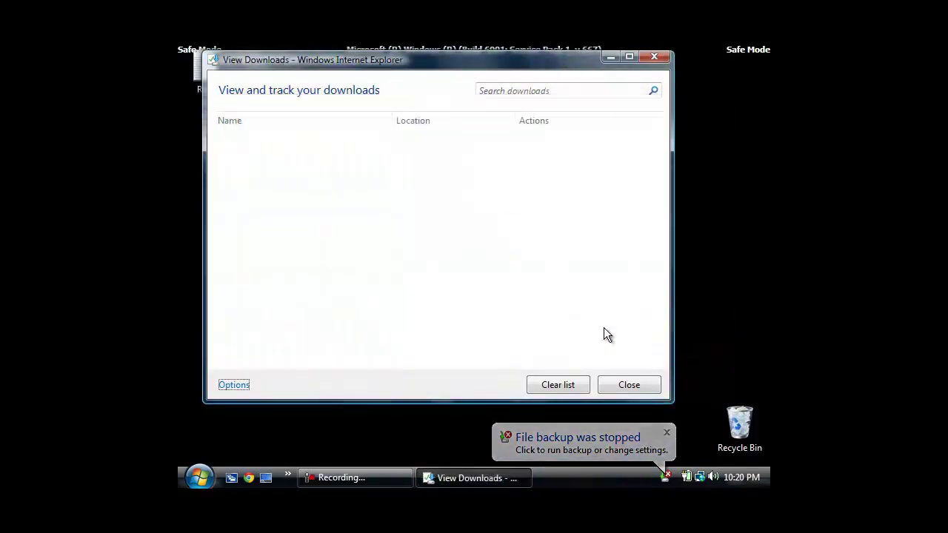
left_click(615, 384)
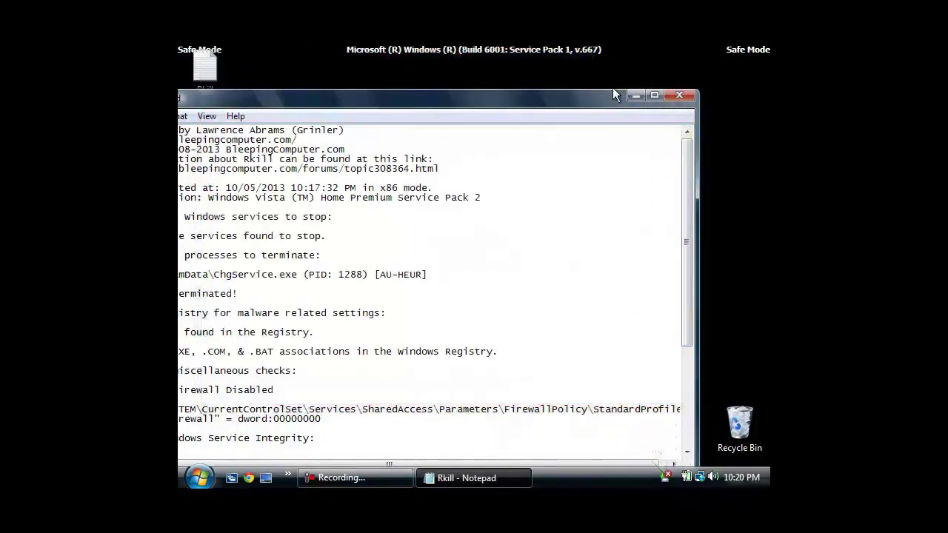
left_click_drag(686, 191, 689, 299)
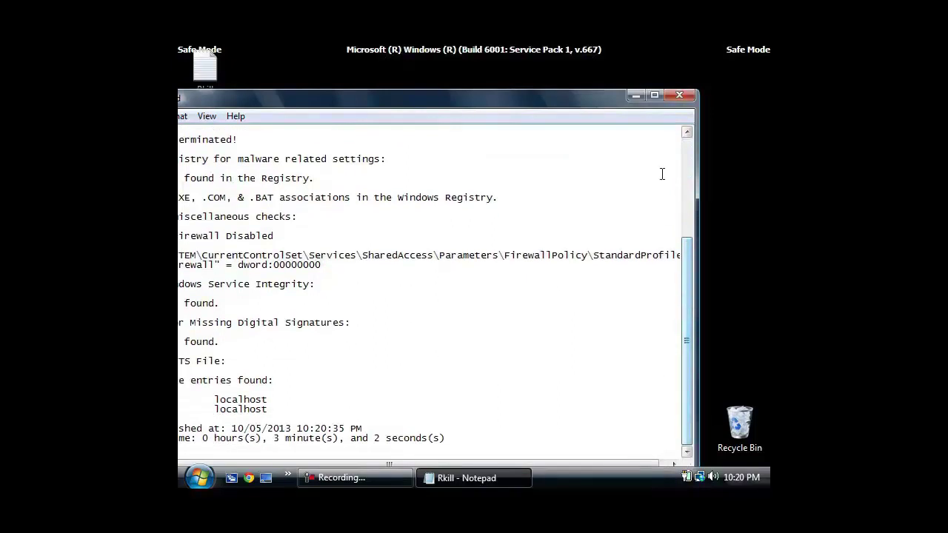
left_click(676, 98)
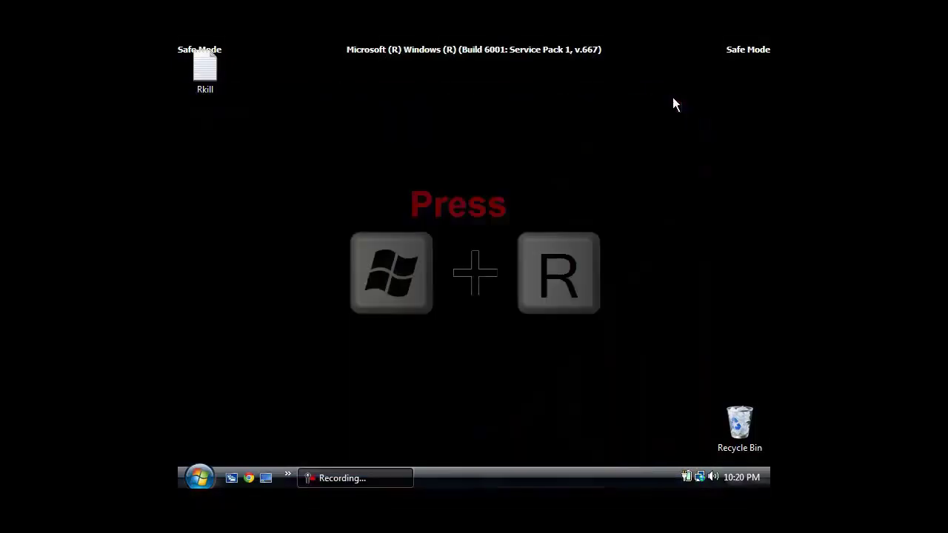
key("super+r")
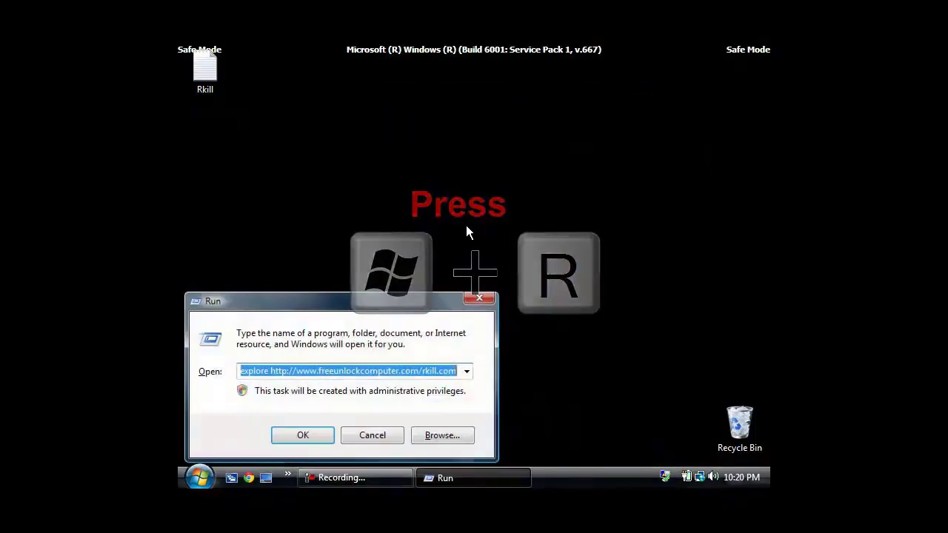
type("iex")
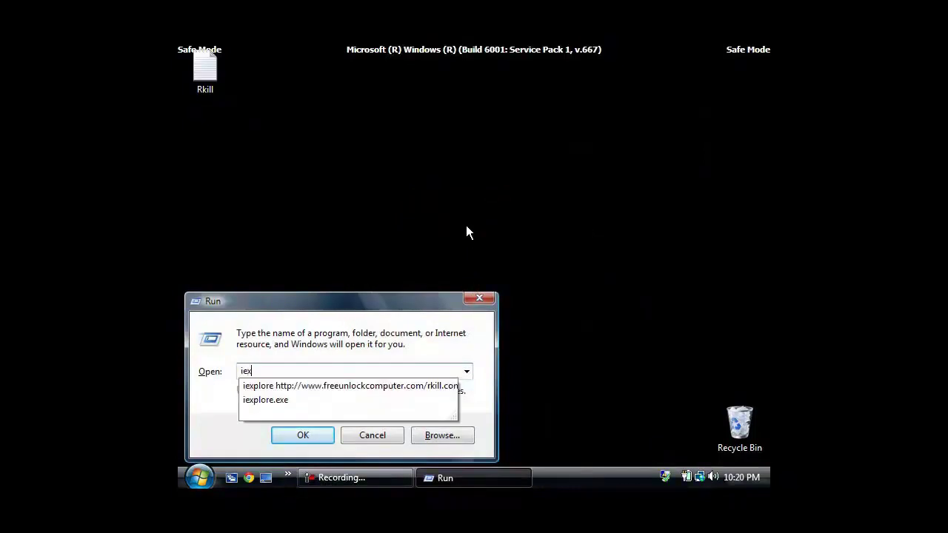
type("plore http://www.")
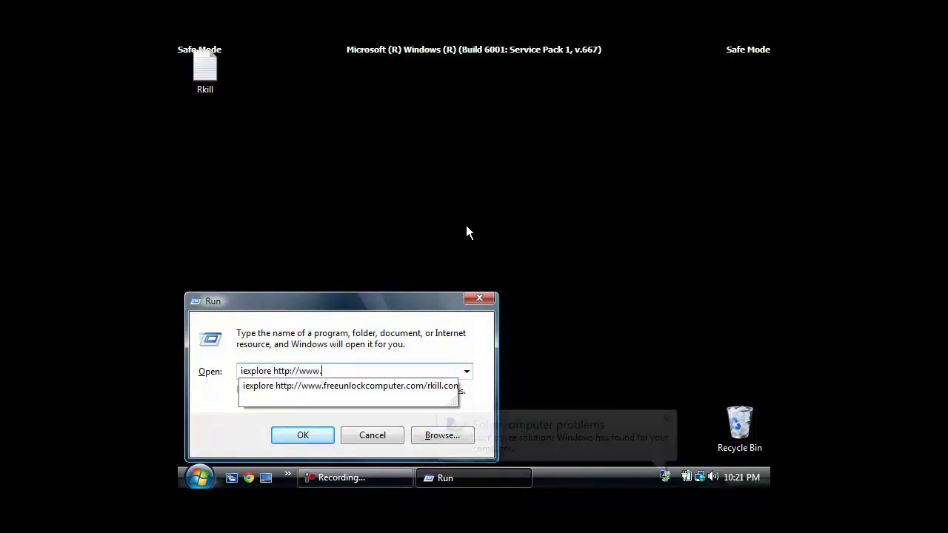
type("freeunlo")
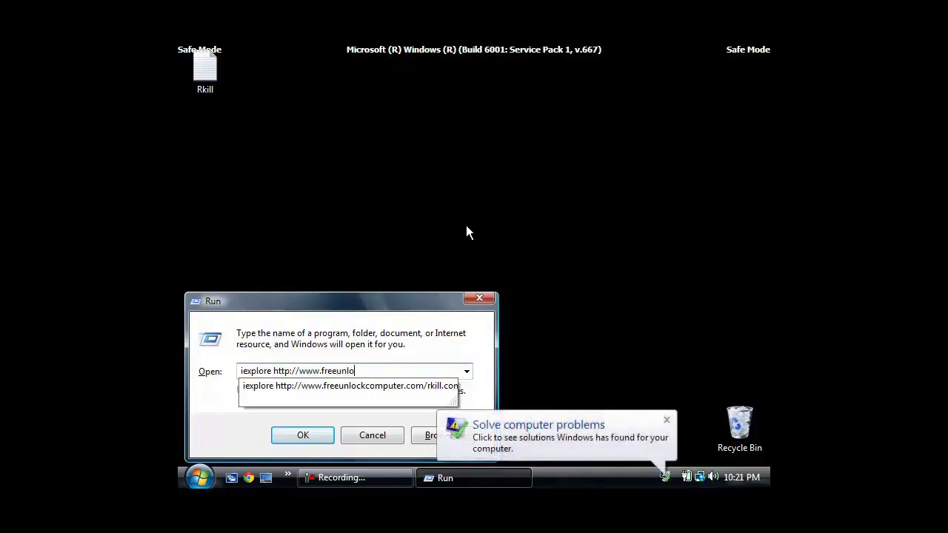
type("ckcomp")
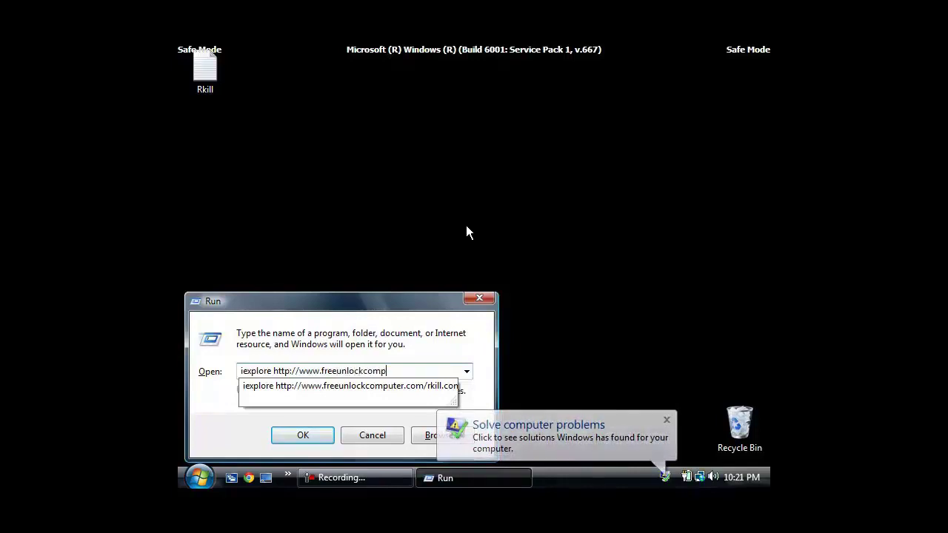
type("uter")
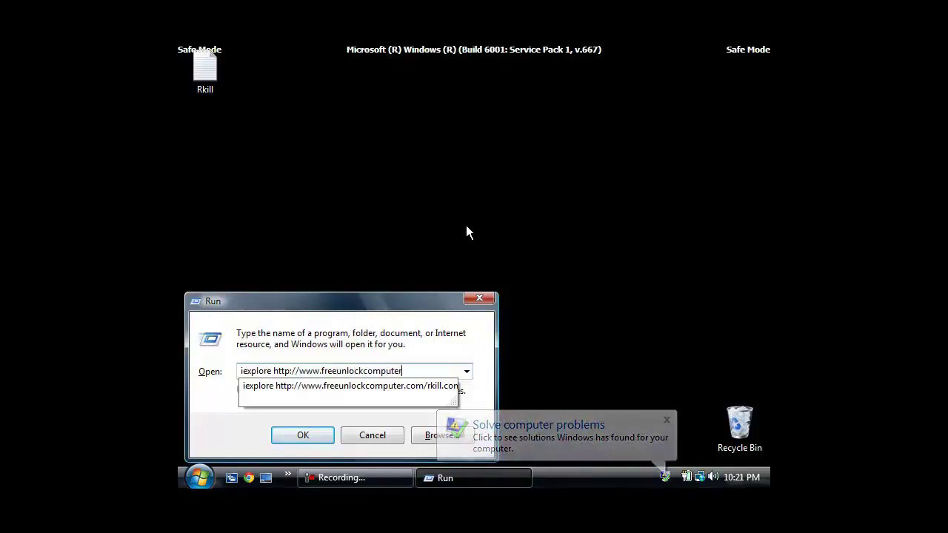
type(".com")
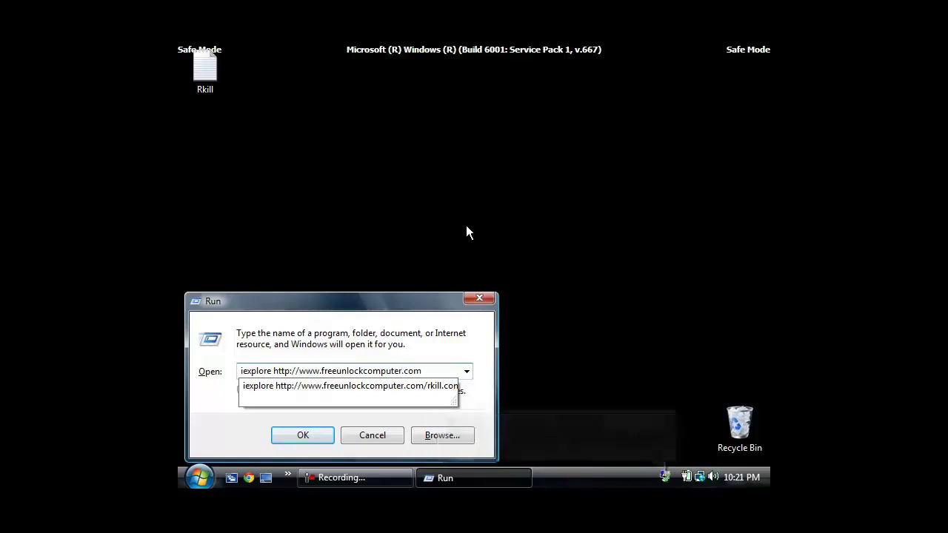
type("/mb")
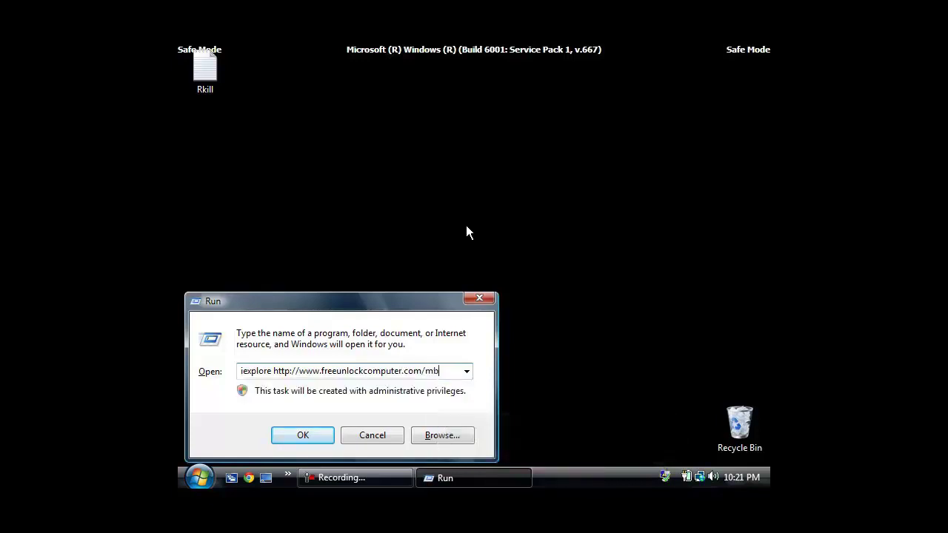
type("am.exe")
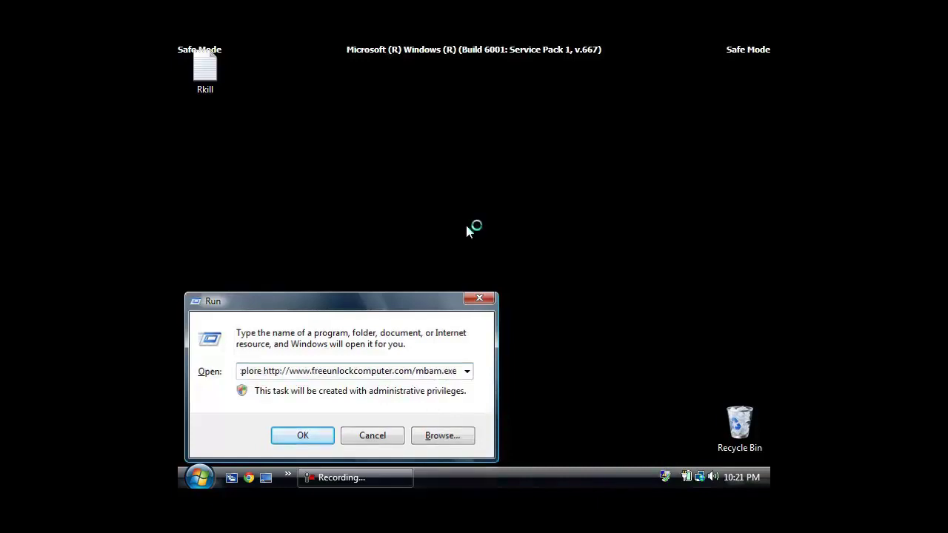
key("Return")
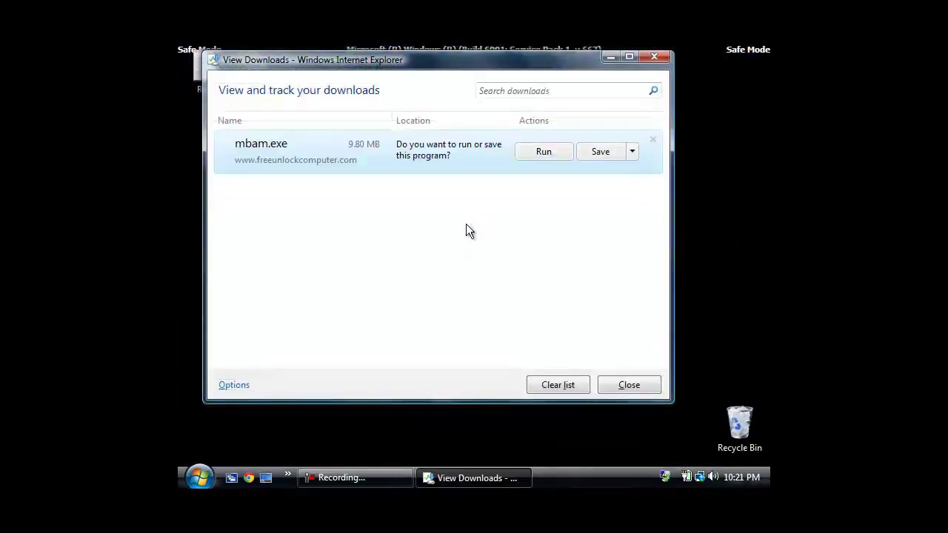
left_click(538, 156)
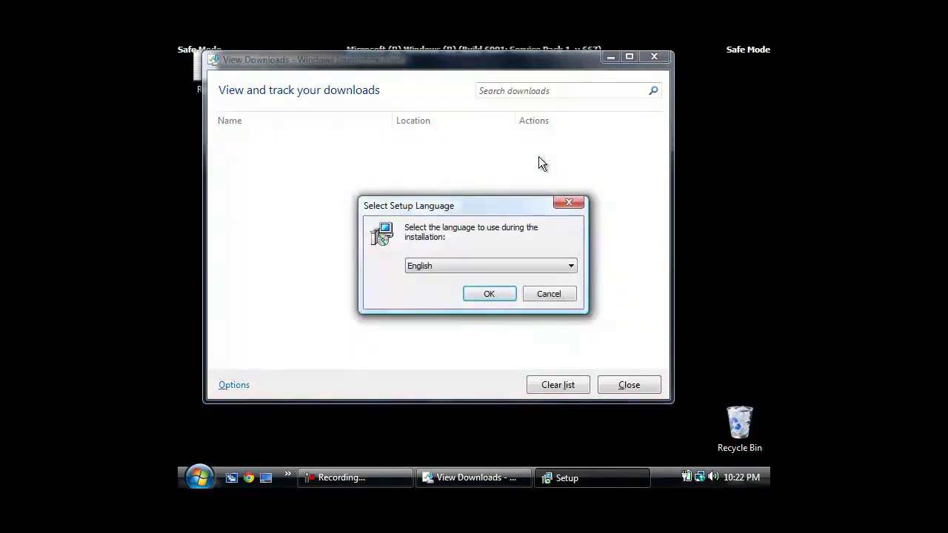
Step: Start the Malwarebytes Anti-Malware setup in English and accept its license agreement
left_click(488, 295)
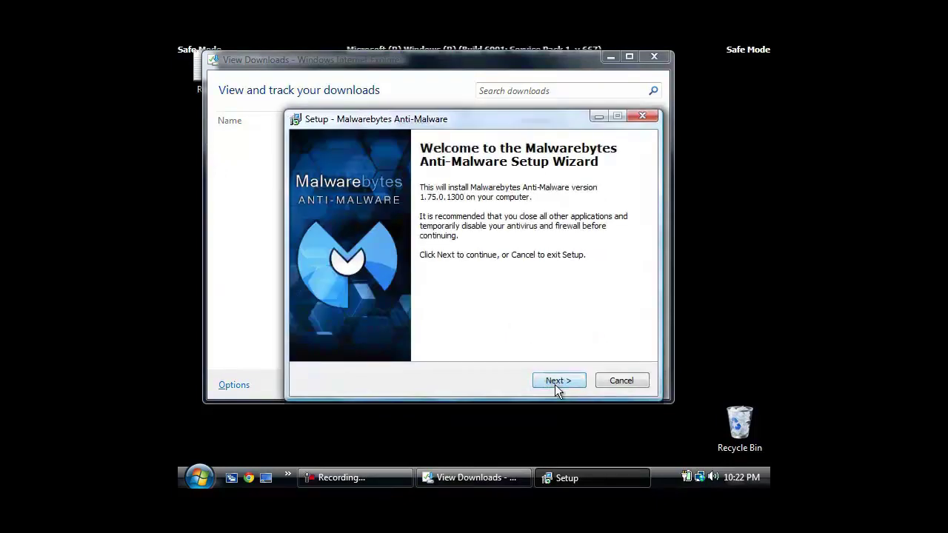
left_click(556, 382)
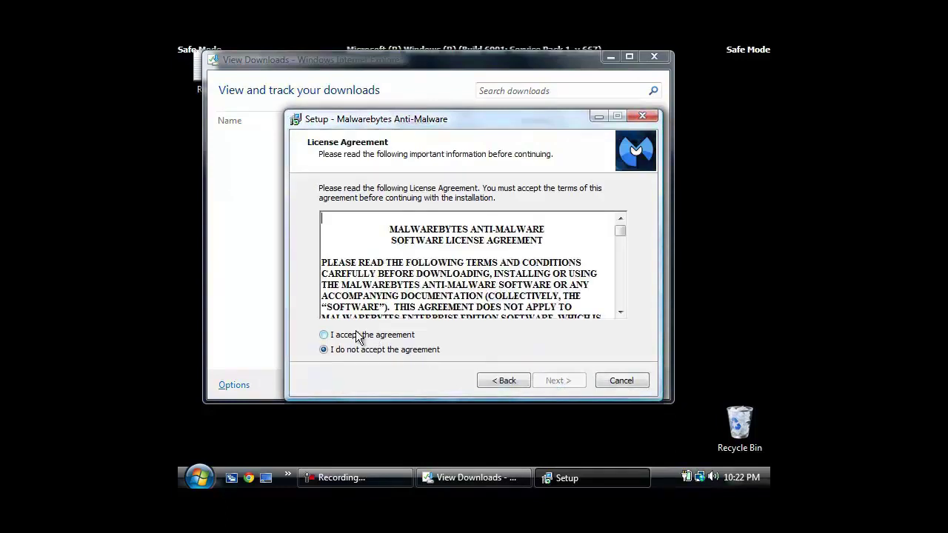
left_click(355, 338)
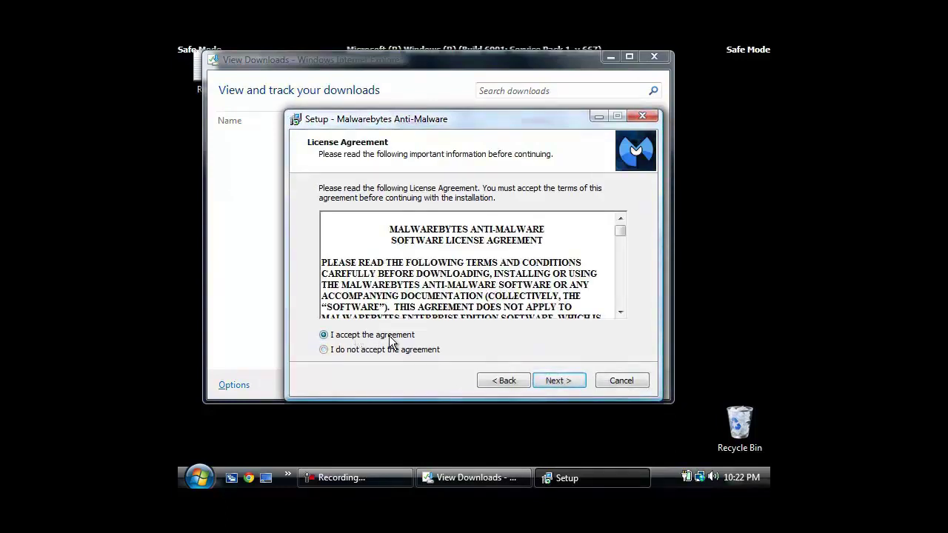
left_click(553, 383)
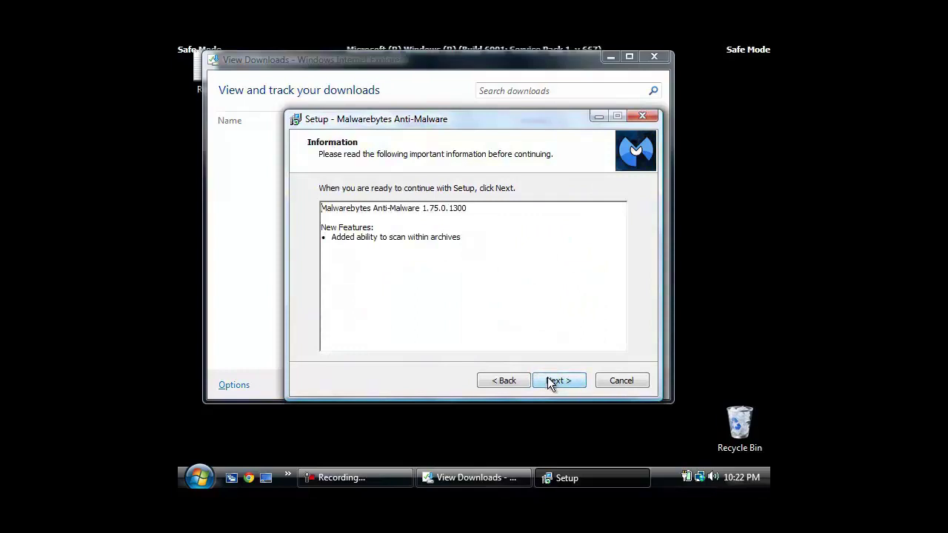
Step: Install Malwarebytes Anti-Malware with the default destination, the Start Menu folder Malwarebytes' Anti-Malware and a desktop icon
left_click(549, 380)
left_click(549, 380)
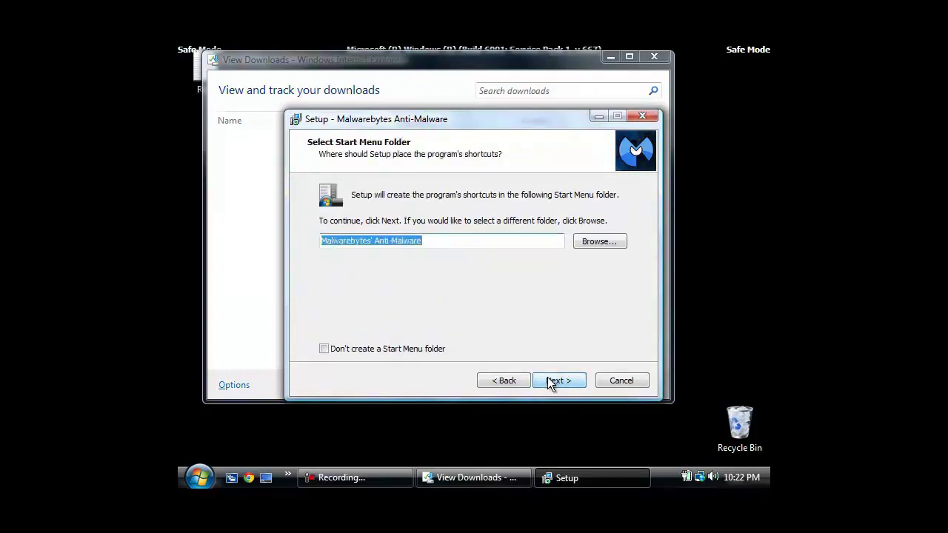
left_click(549, 380)
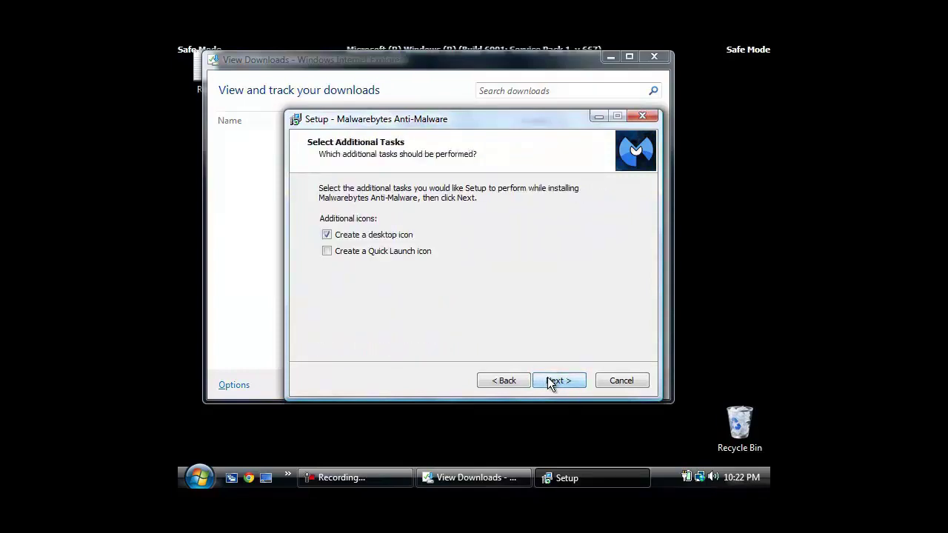
left_click(549, 380)
left_click(549, 380)
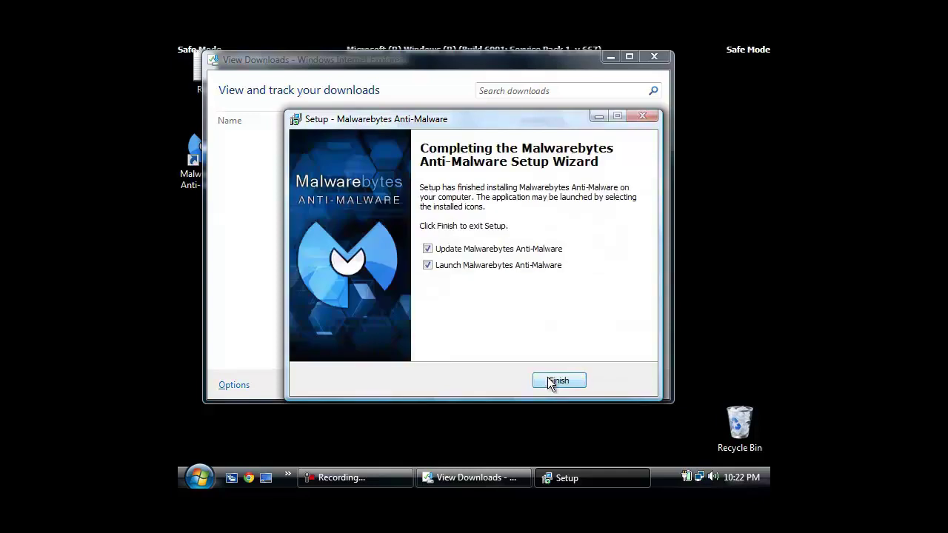
Step: Finish the setup with updating and launching Malwarebytes Anti-Malware enabled, close the downloads list and acknowledge the database update
left_click(557, 381)
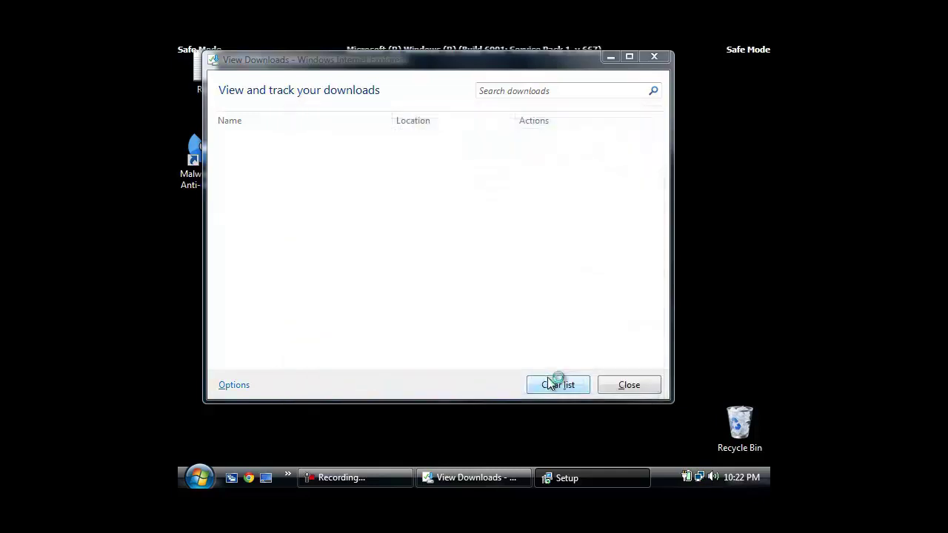
left_click(604, 384)
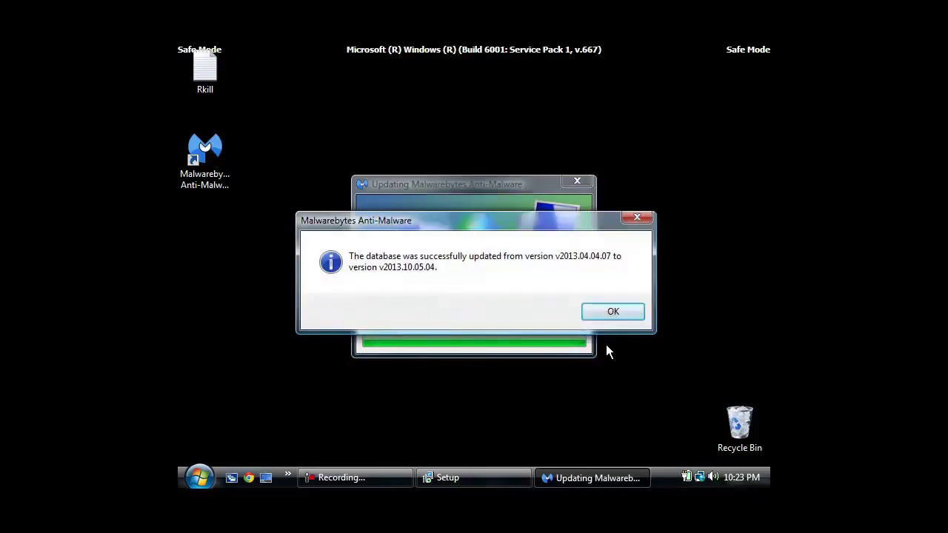
left_click(613, 314)
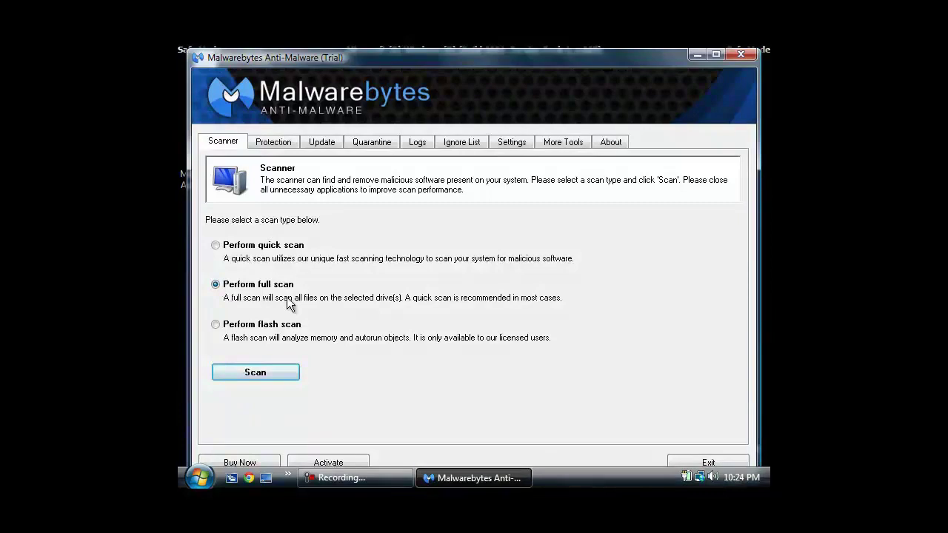
Step: Run a full scan of drive C:\ and display the list of detected objects
left_click(258, 374)
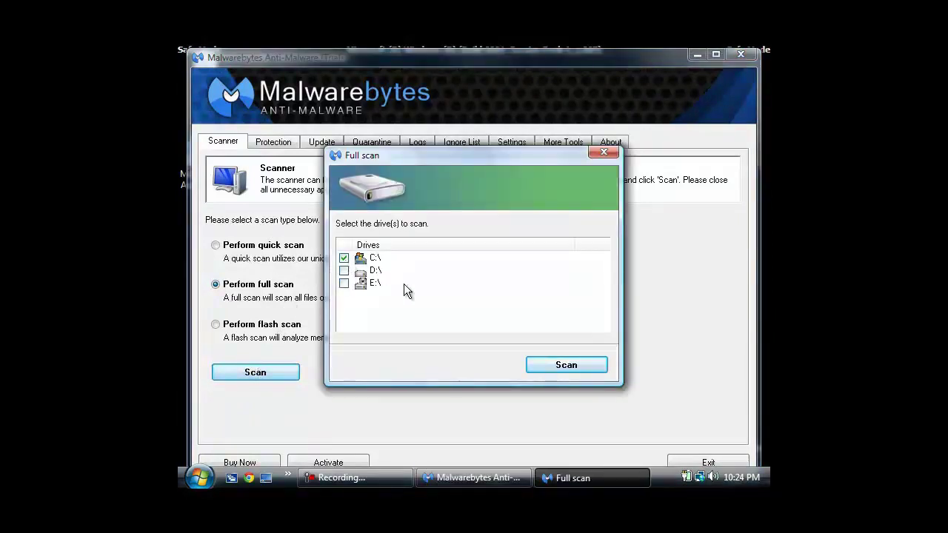
left_click(542, 365)
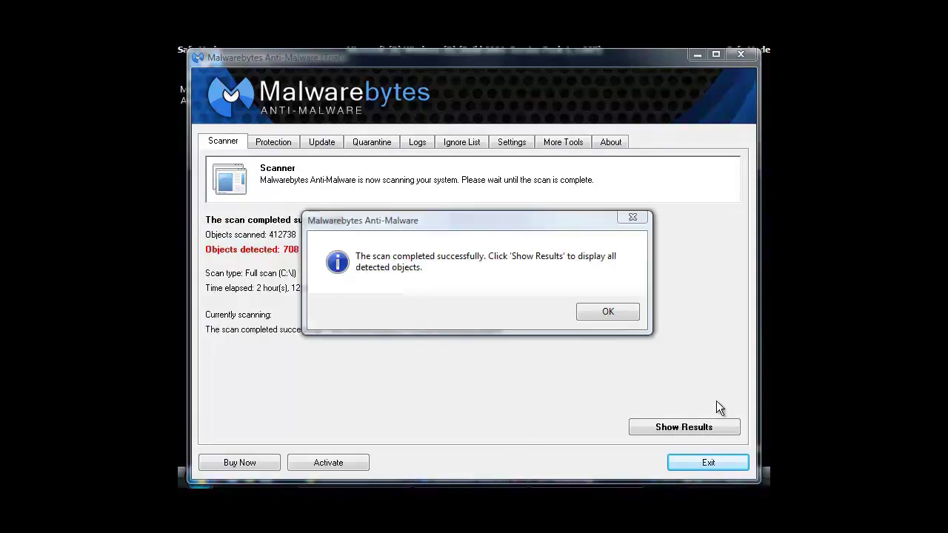
left_click(620, 320)
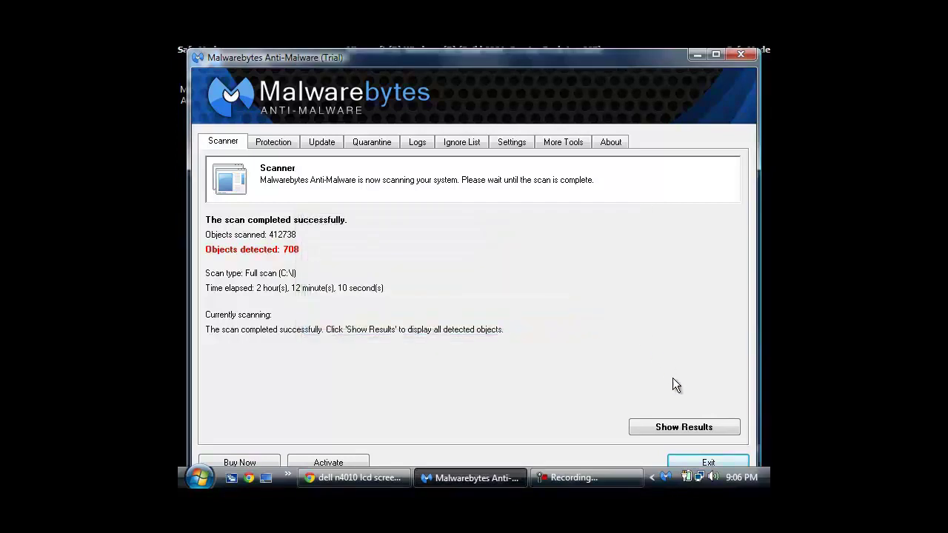
left_click(680, 428)
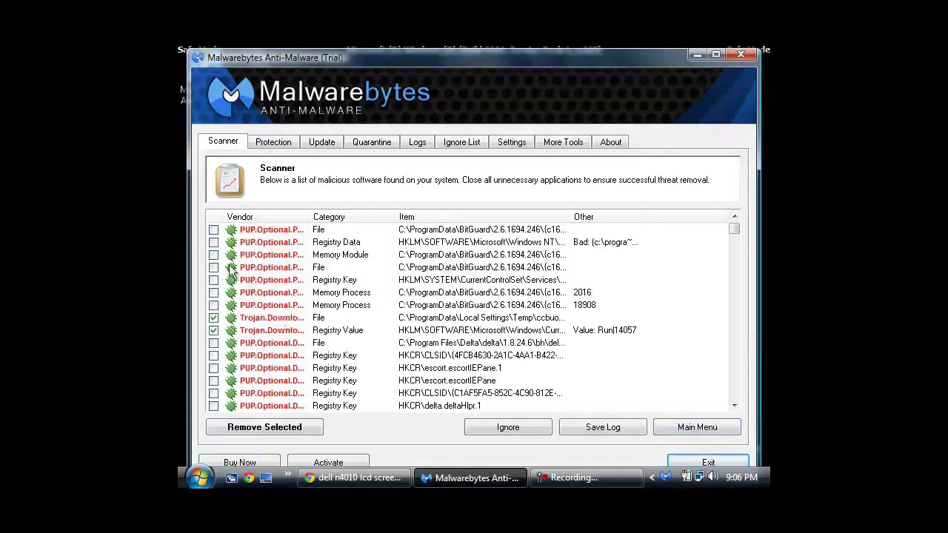
Step: Mark the unselected PUP.Optional detections for removal one after another, starting with the first BitGuard file in the results list
left_click(214, 231)
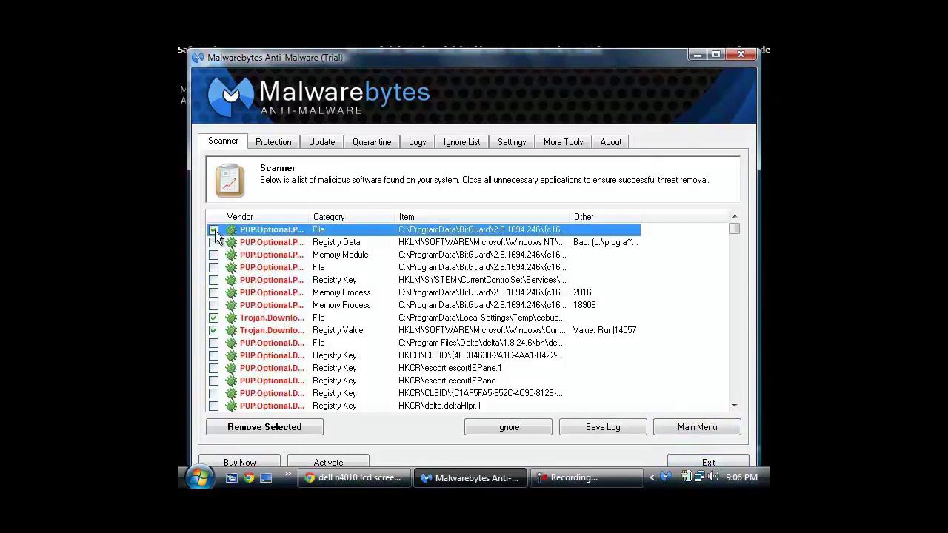
key("Down")
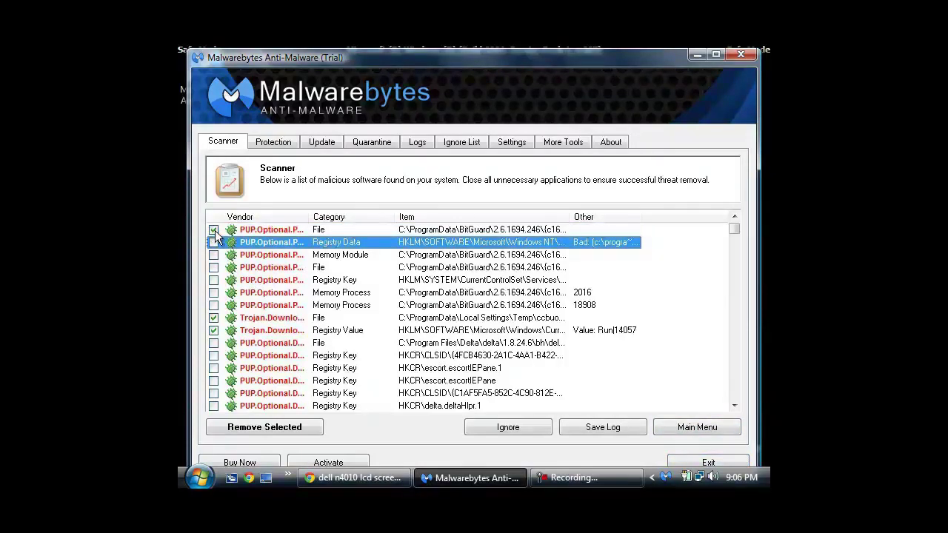
key("space")
key("Down")
key("space")
key("Down")
key("space")
key("Down")
key("space")
key("Down")
key("space")
key("Down")
key("space")
key("Down")
key("Down")
key("Down")
key("Up")
key("Up")
key("Down")
key("Down")
key("Down")
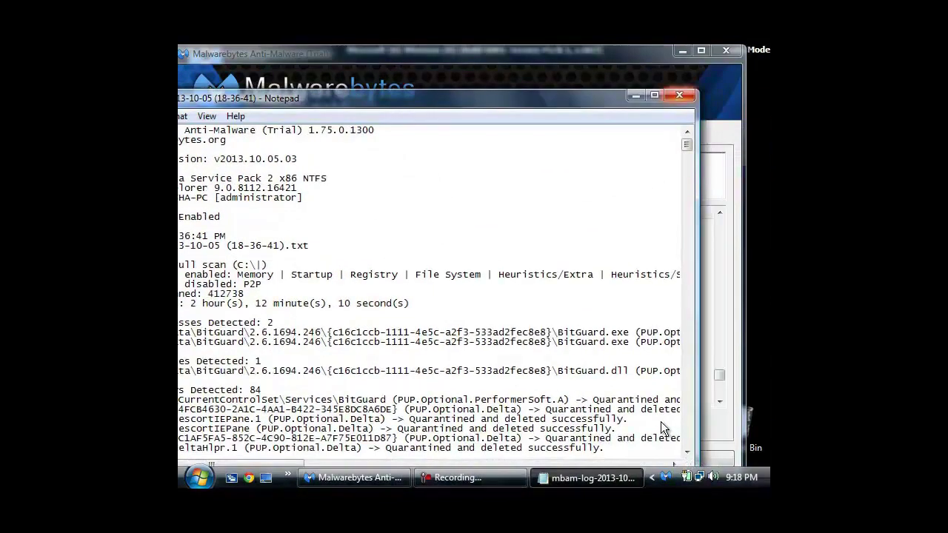
Step: Close the removal log and agree to restart the computer to remove all active threats
key("alt+F4")
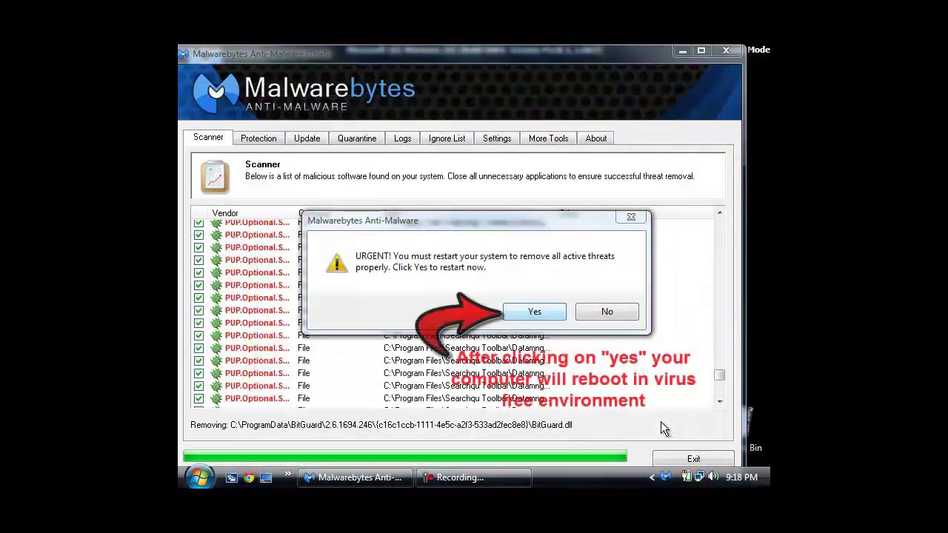
key("Return")
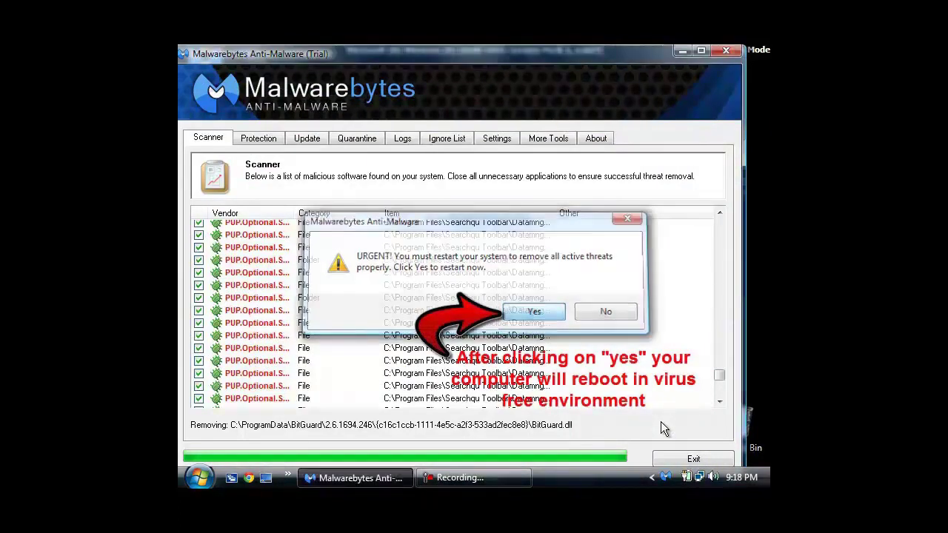